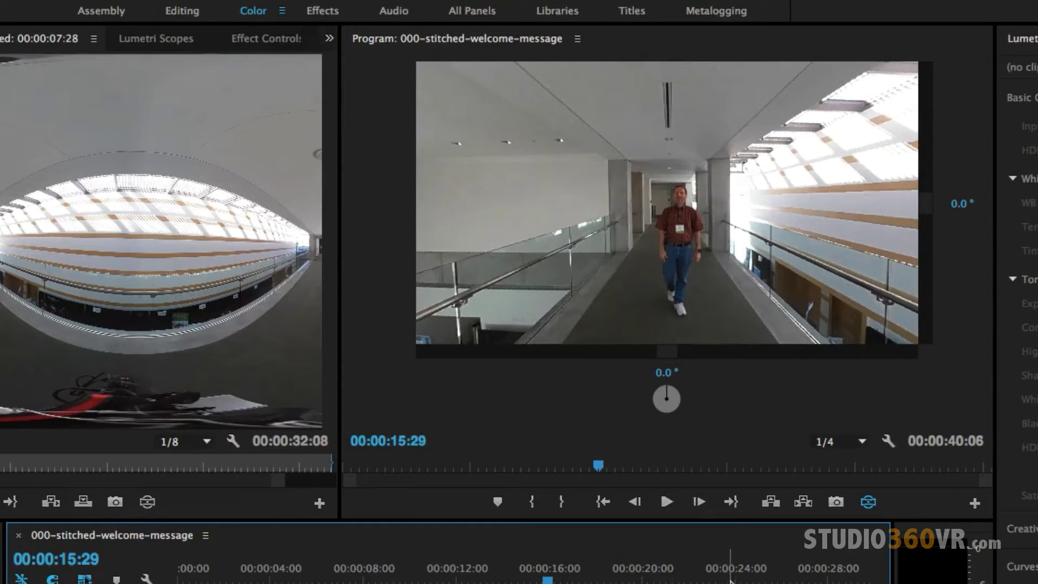
Step: Turn the 360 preview to a 180 degree horizontal viewing angle to look behind
mouse_move(655, 388)
left_mouse_down()
mouse_move(650, 400)
mouse_move(664, 420)
left_mouse_up()
left_click(668, 367)
type("180")
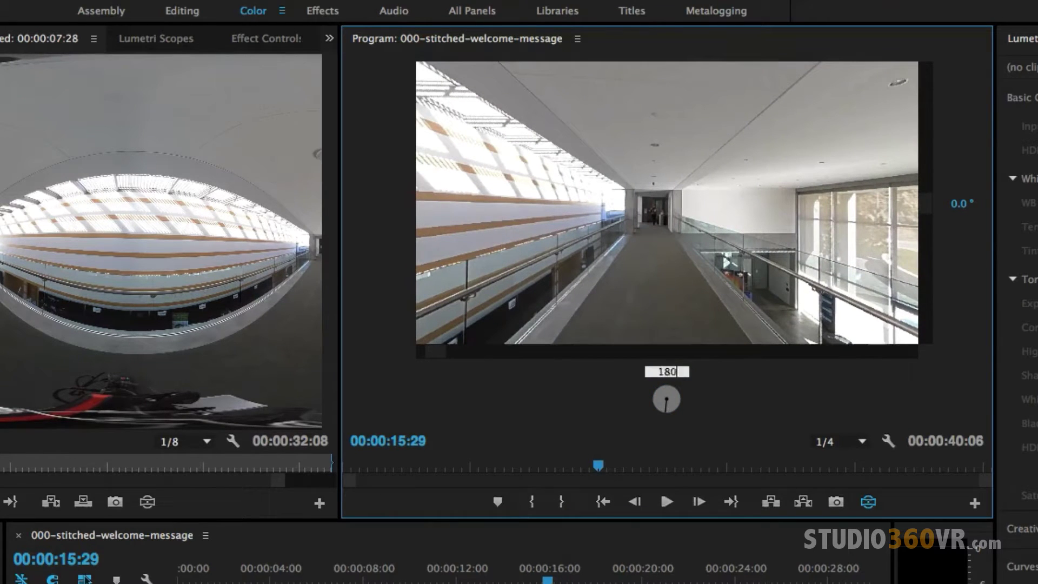
key("Return")
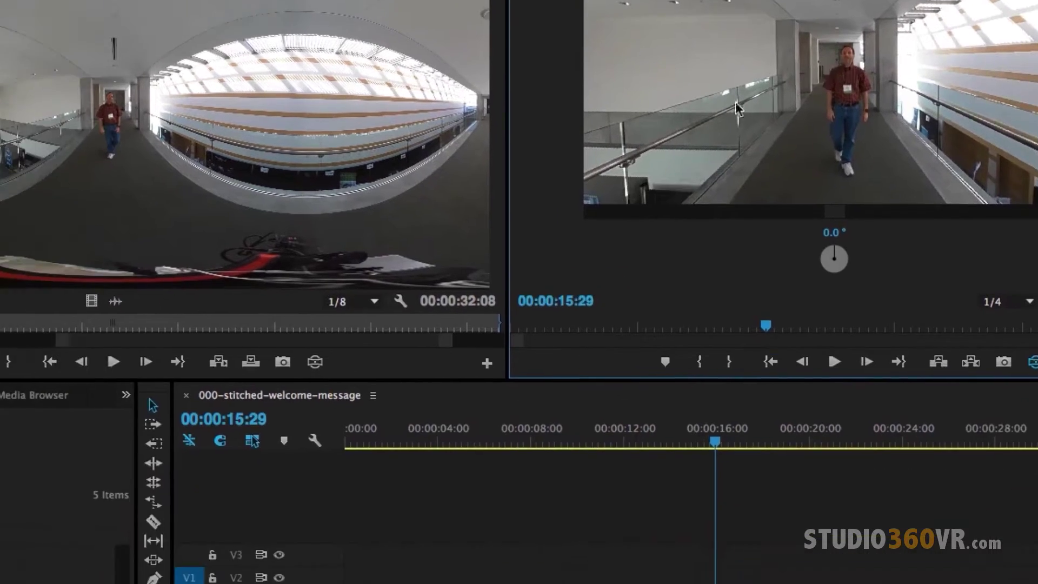
Step: Find Offset in the Effects library via the 'off' search and drop it onto the V1 clip
left_click(403, 167)
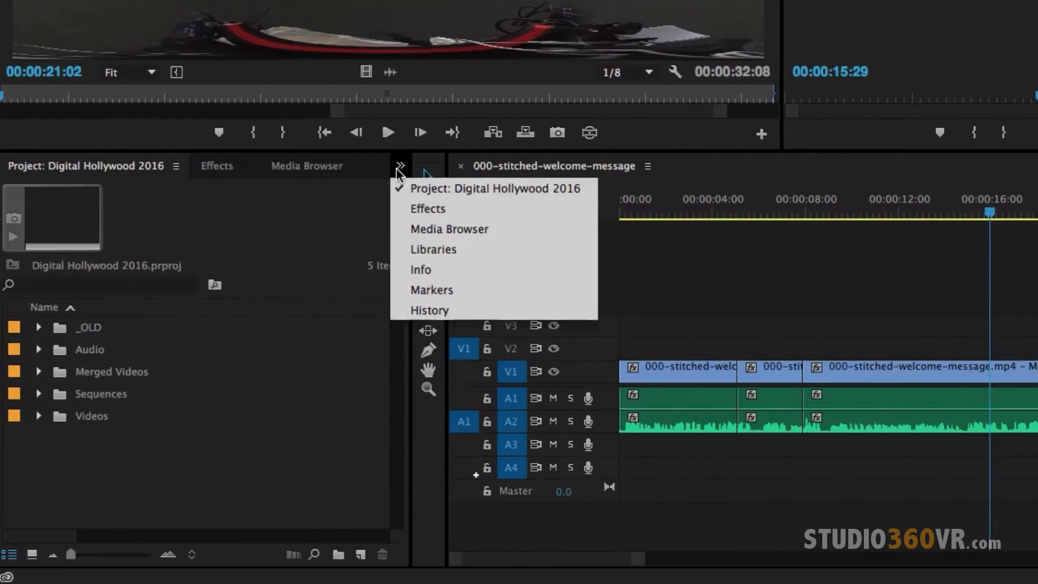
left_click(430, 206)
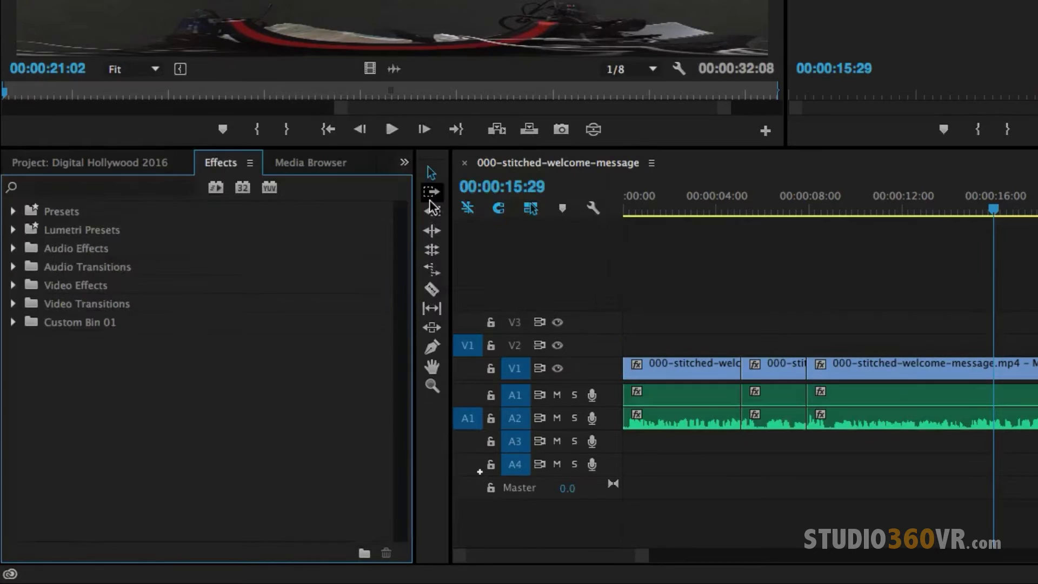
left_click(72, 189)
type("of")
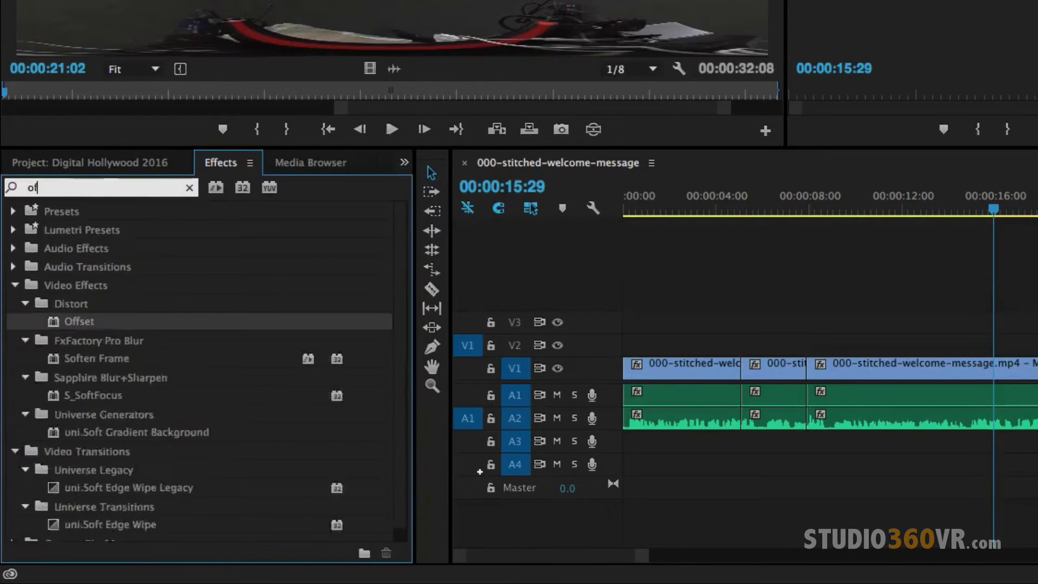
type("f")
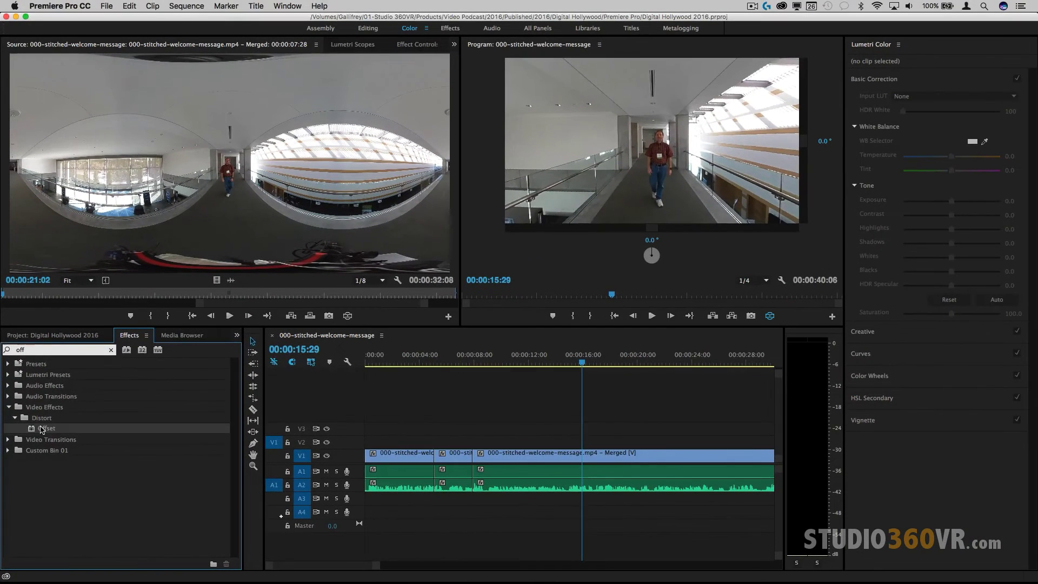
left_click_drag(41, 429, 547, 467)
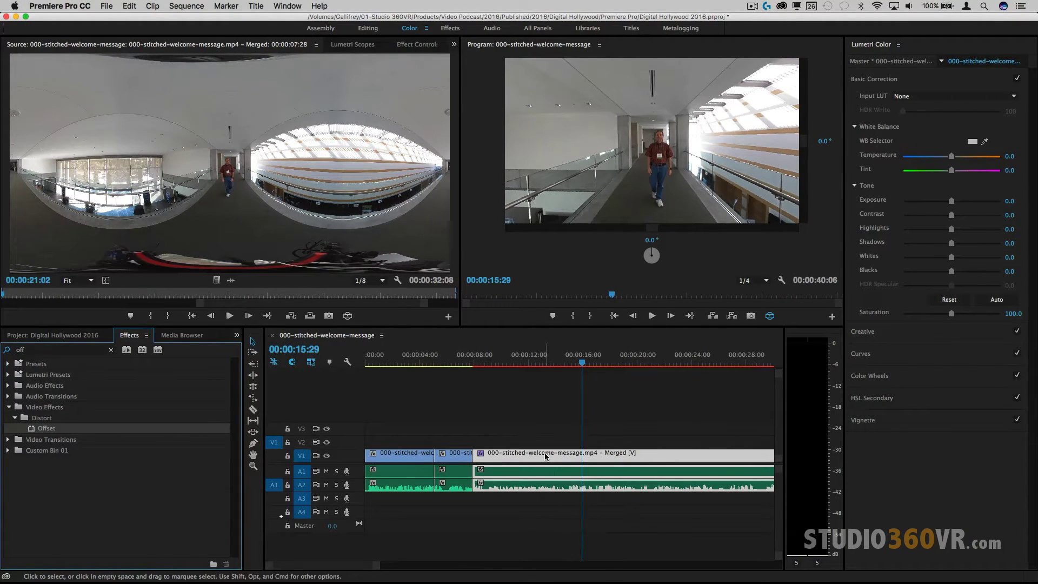
Step: Show Effect Controls and select the Offset effect row, centre at the default 1920 × 960
left_click(358, 161)
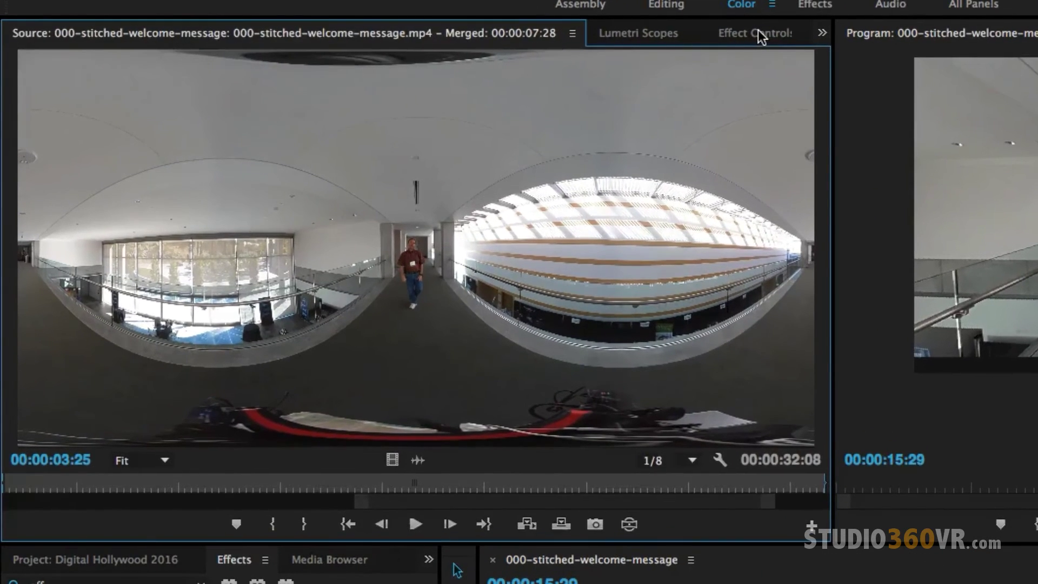
left_click(430, 44)
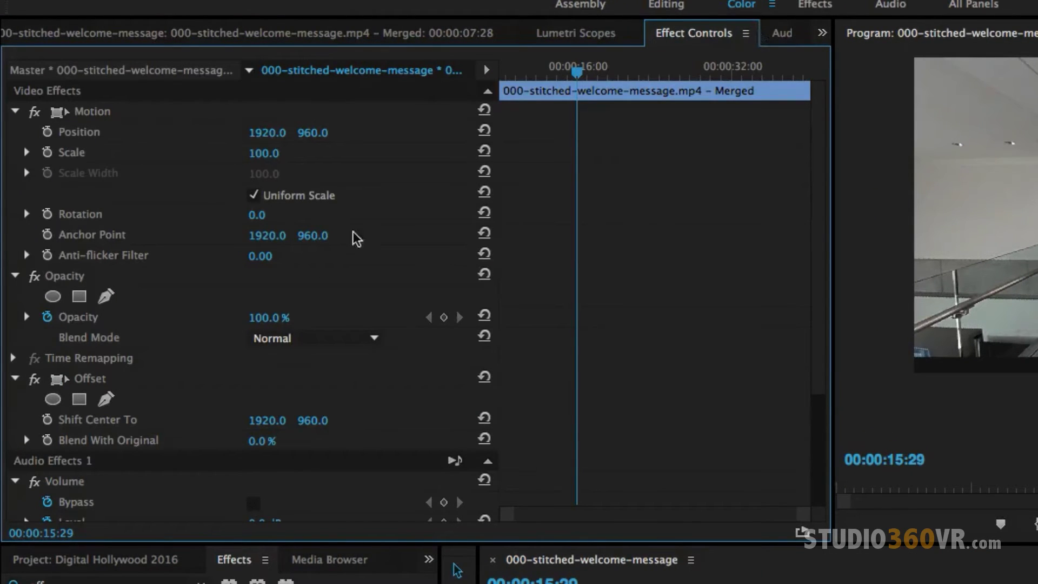
left_click(88, 383)
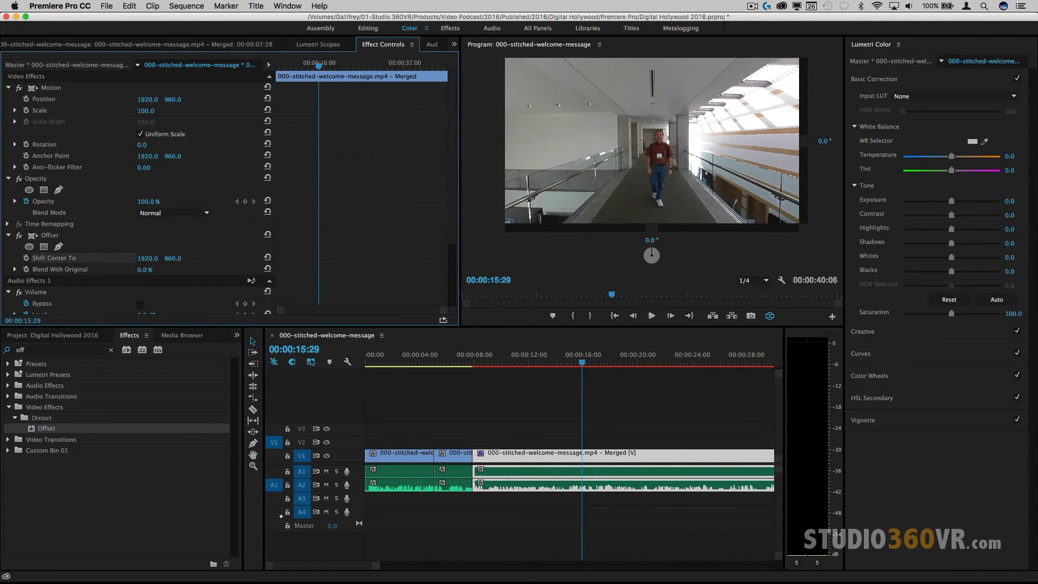
Step: Scrub Shift Center To X up from 1920 to roughly 3840, sliding the panorama toward the opposite view
left_click_drag(148, 258, 184, 258)
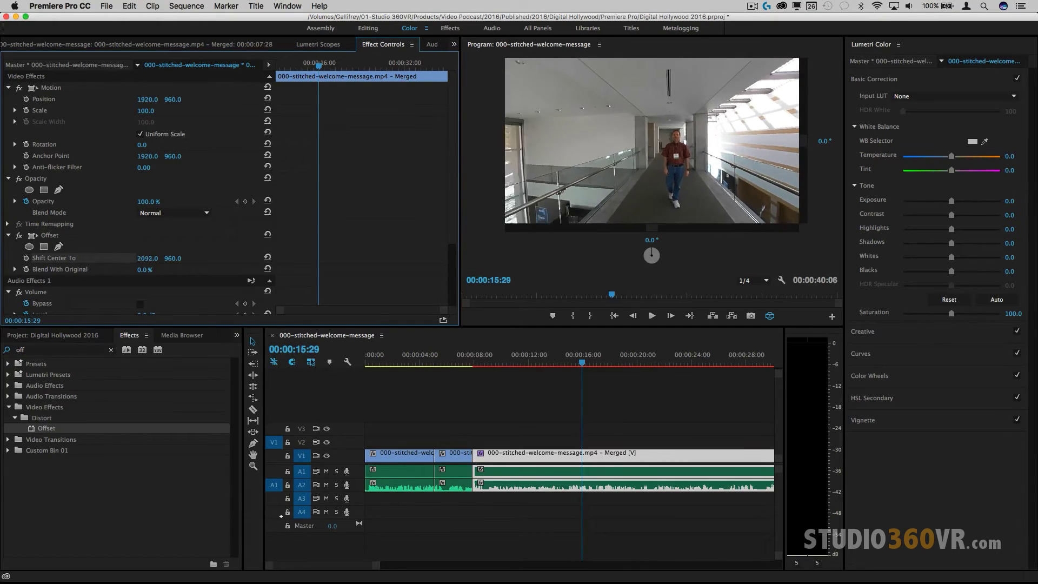
left_click_drag(185, 258, 487, 258)
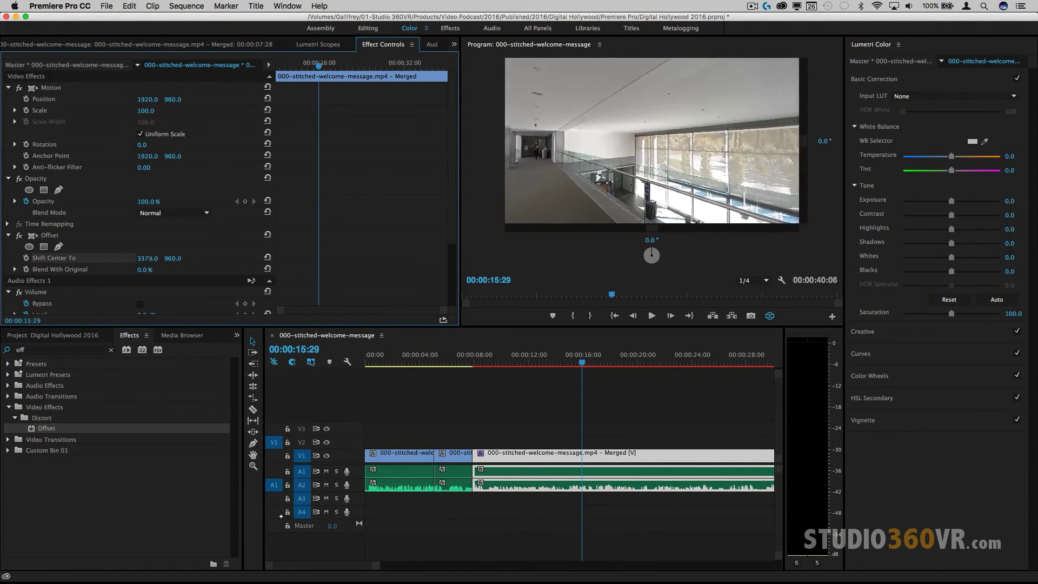
left_click_drag(487, 258, 641, 258)
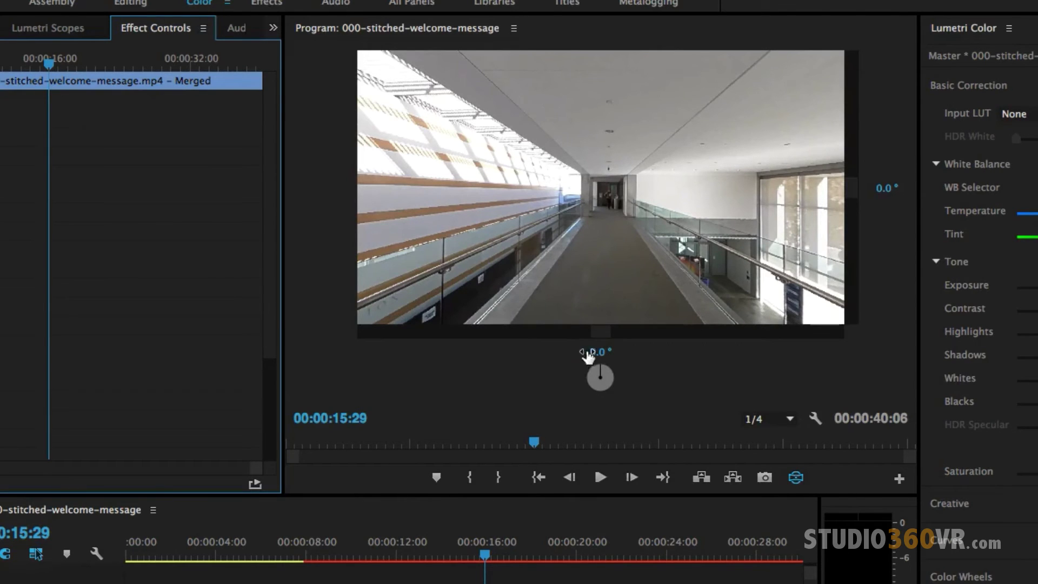
Step: Look around the 360 preview horizontally and level its vertical tilt again
left_click_drag(599, 352, 607, 352)
left_click_drag(600, 186, 520, 187)
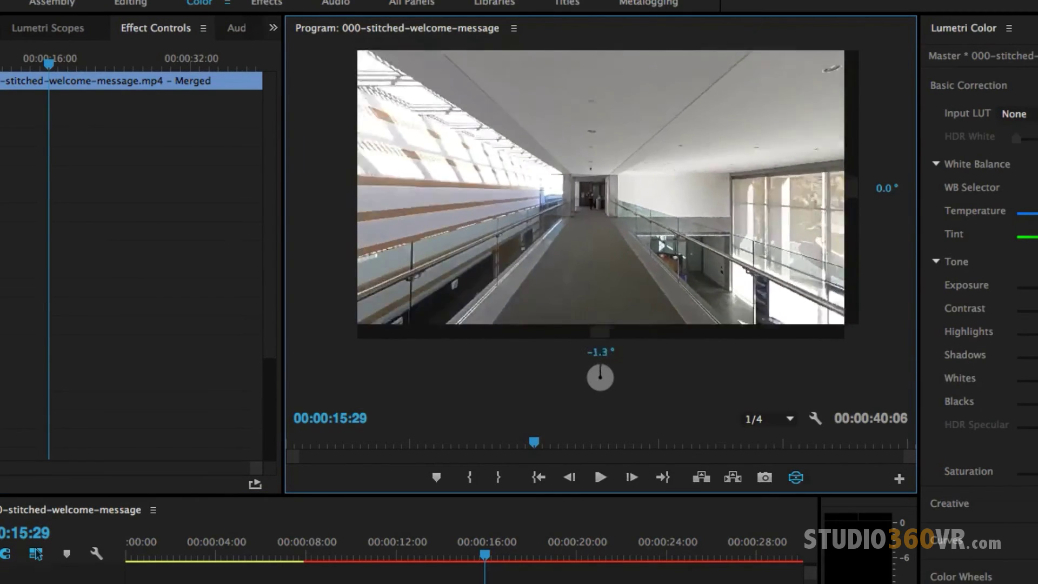
double_click(590, 206)
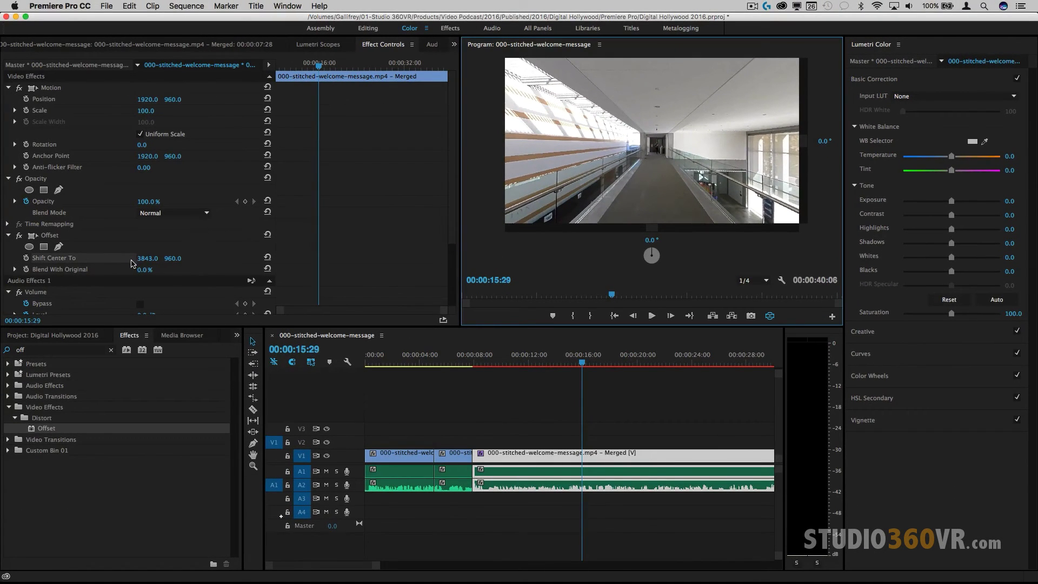
Step: Set Shift Center To X back to 1920 so the man in the corridor faces the camera
left_click(143, 258)
type("1920")
key("Return")
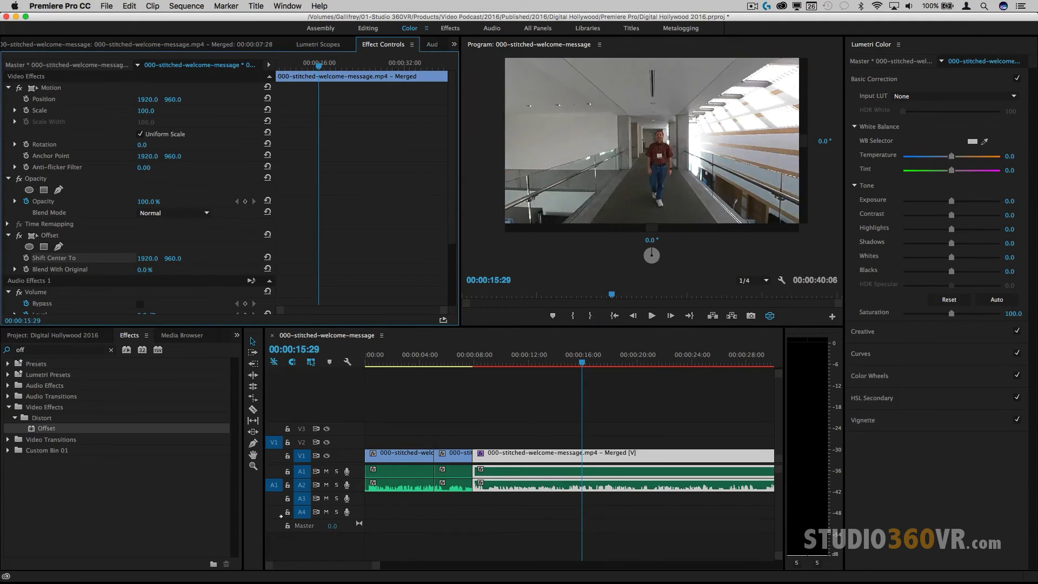